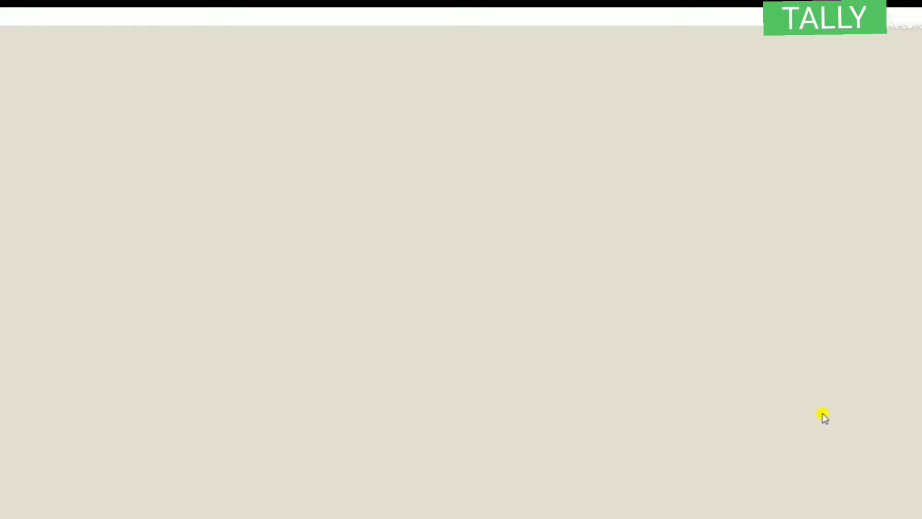
left_click(822, 413)
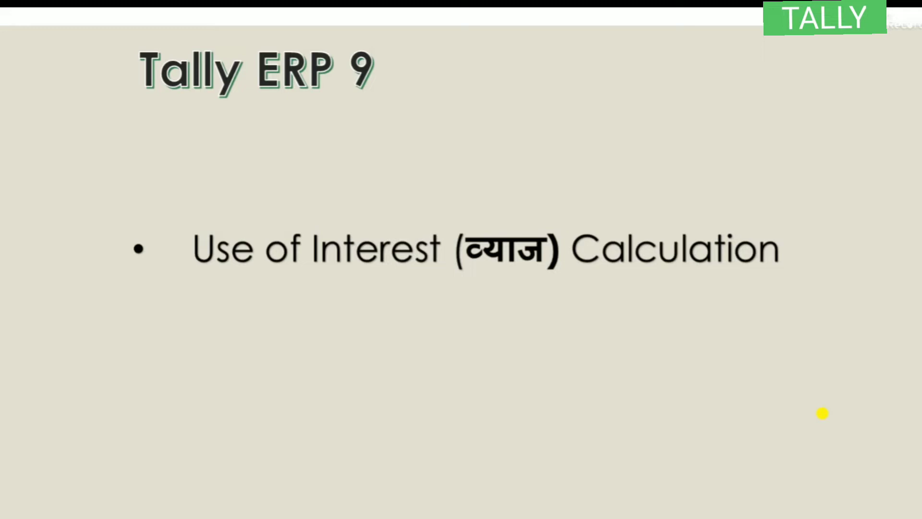
left_click(822, 413)
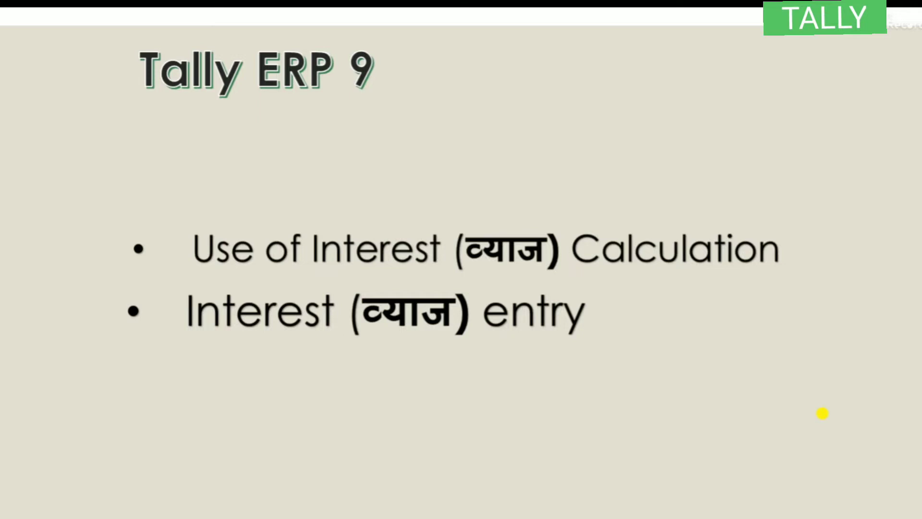
Step: Switch to Tally.ERP 9 and open the accounting features of the company SG Traders
key("alt+Tab")
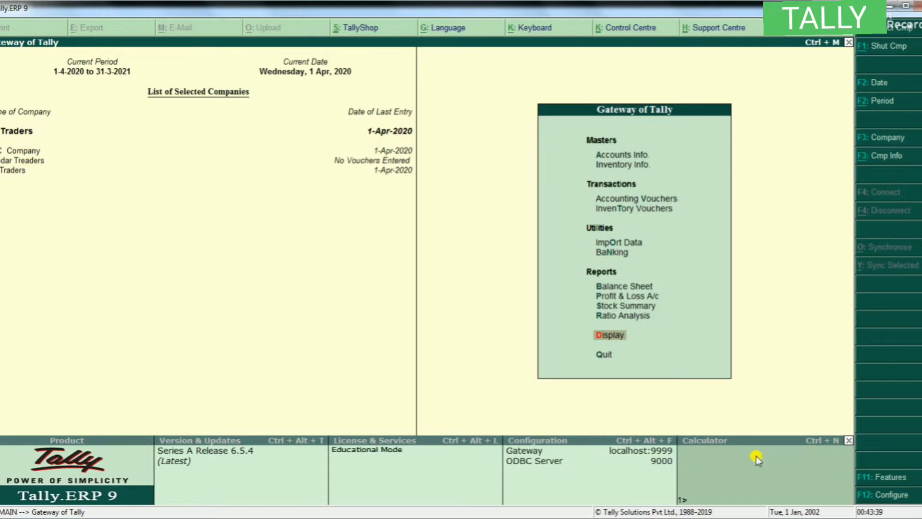
left_click(869, 486)
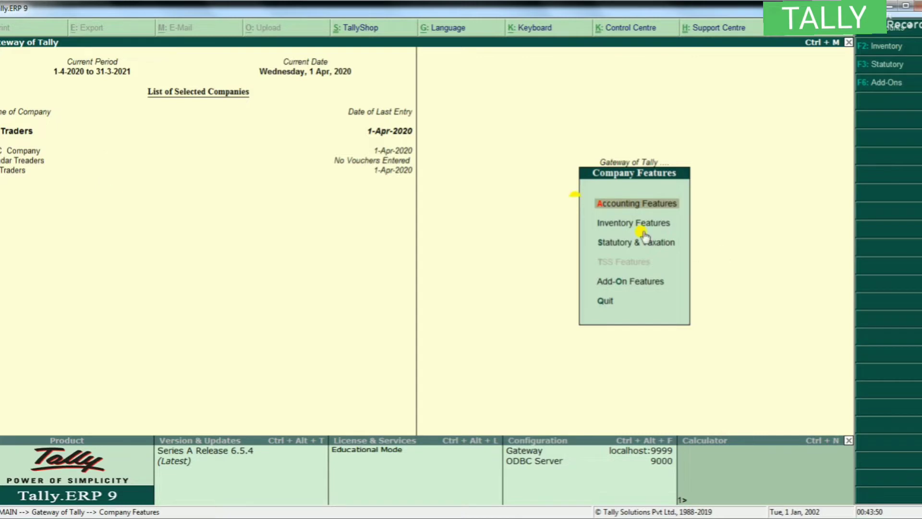
left_click(628, 210)
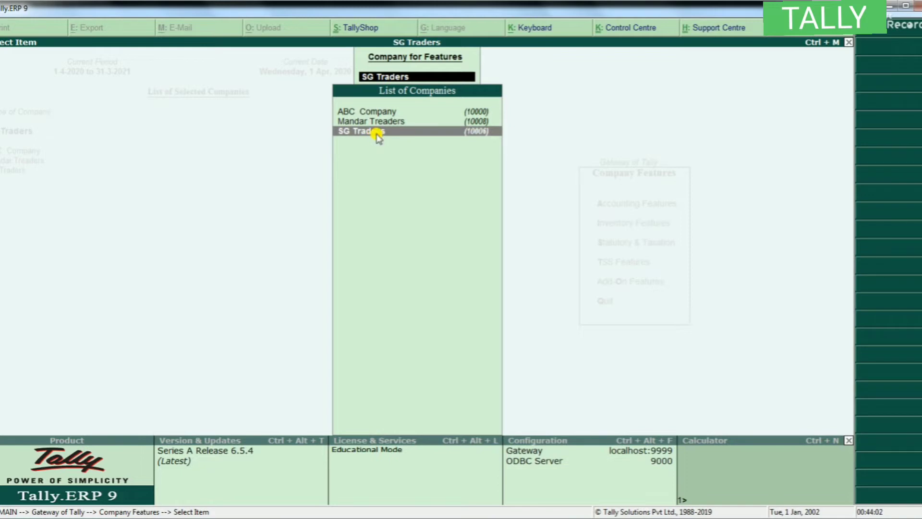
left_click(378, 137)
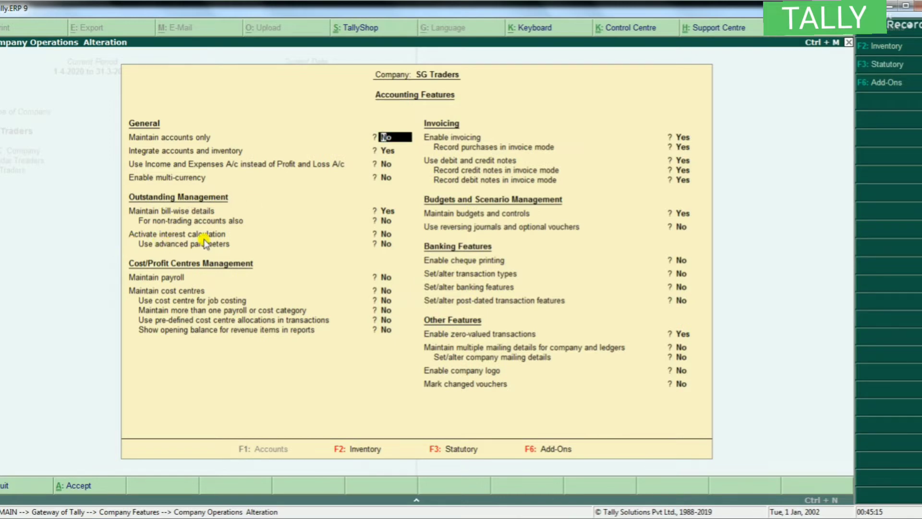
Step: Activate interest calculation with advanced parameters for SG Traders, save the features and return to the Gateway of Tally
left_click(387, 235)
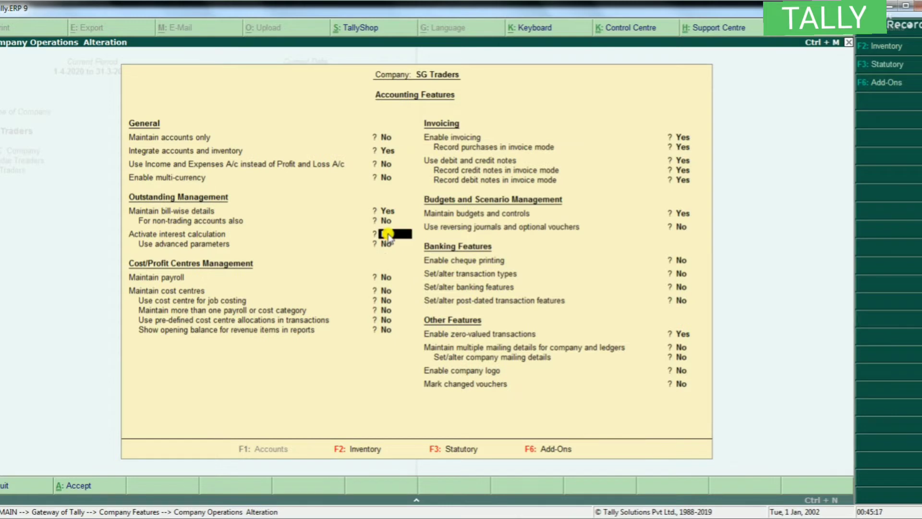
key("y")
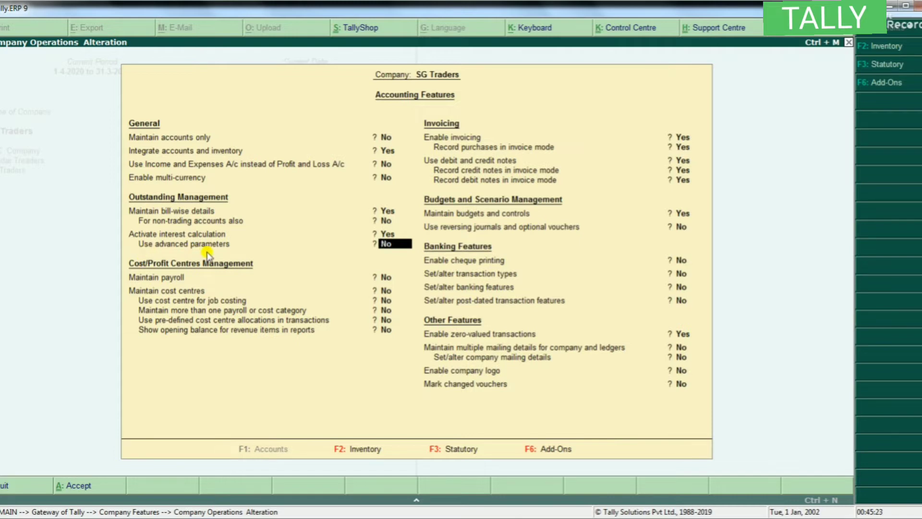
type("y")
key("Return")
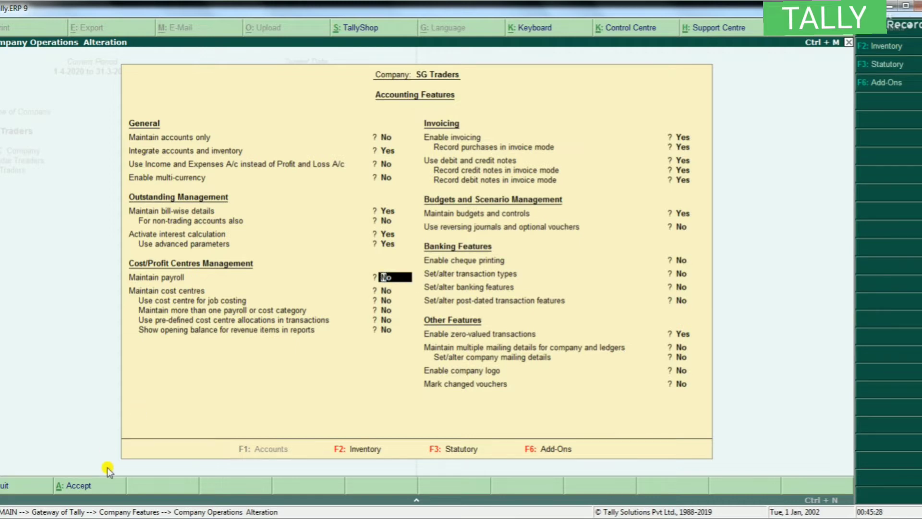
left_click(79, 485)
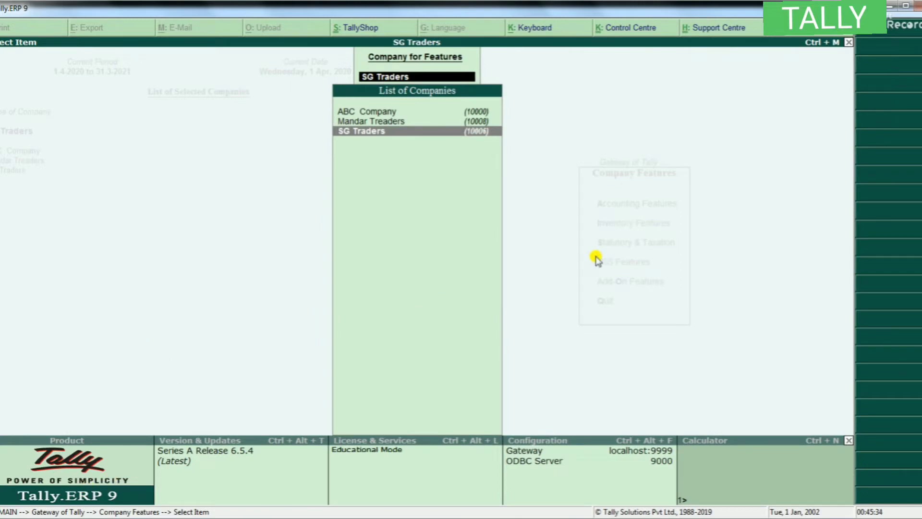
key("BackSpace")
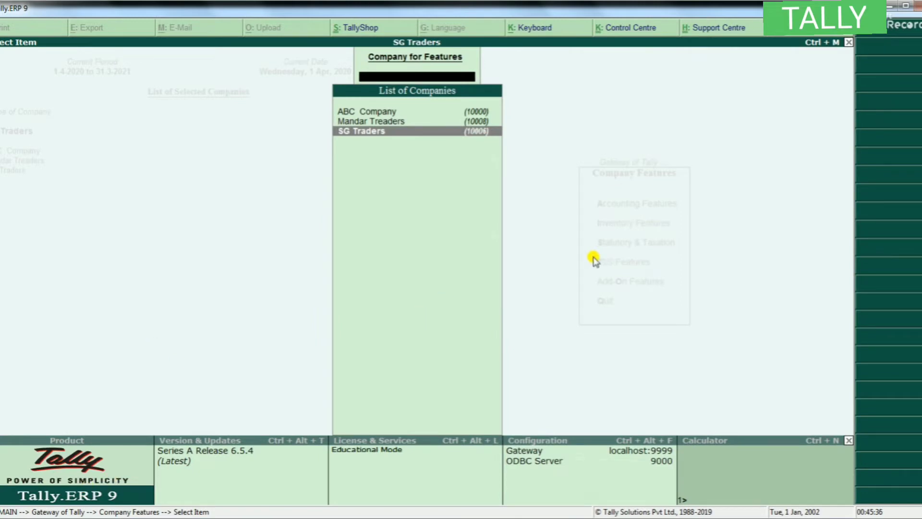
key("Escape")
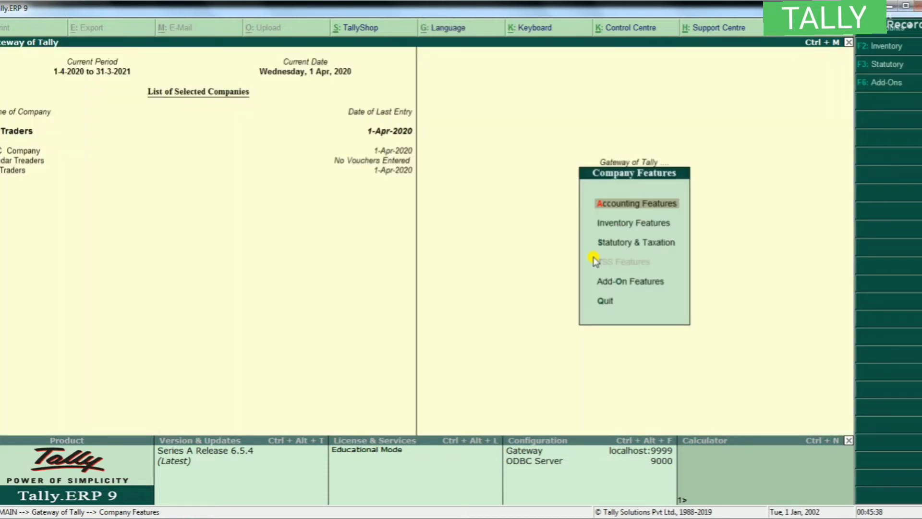
key("Escape")
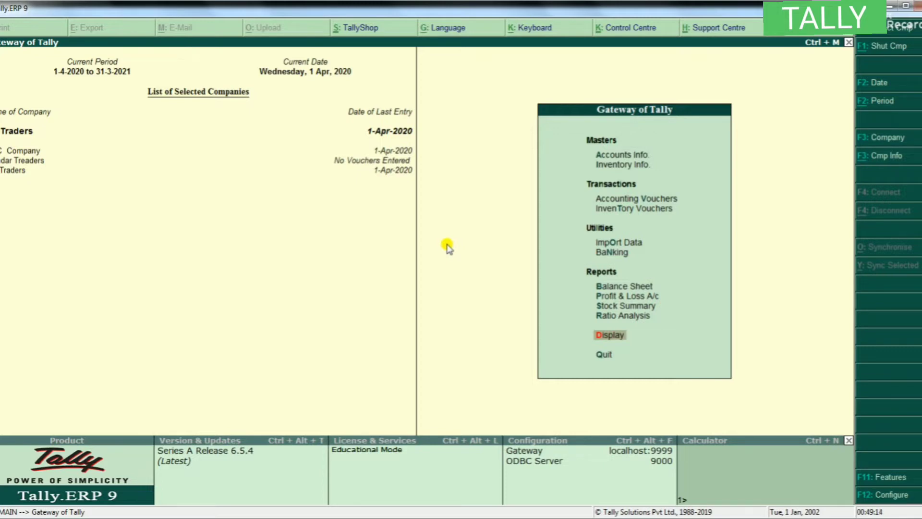
Step: Start a new single ledger and name it Customer F
left_click(621, 160)
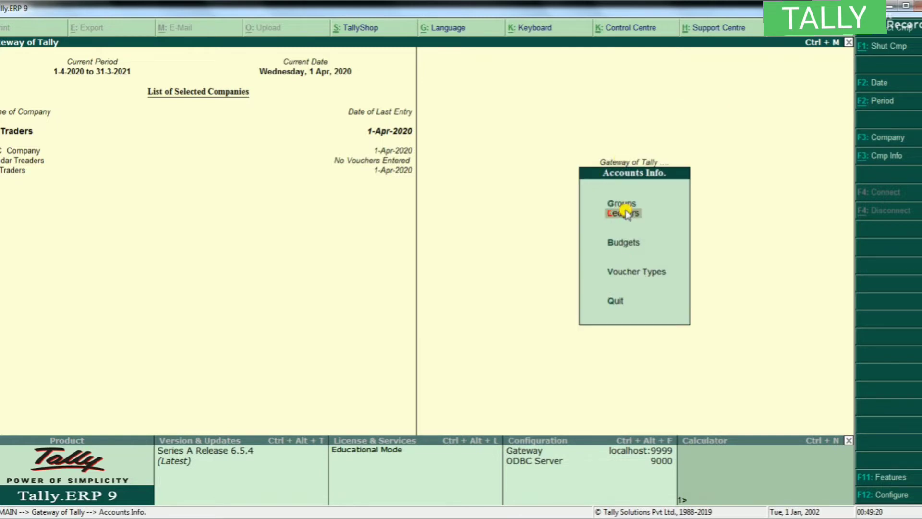
left_click(624, 212)
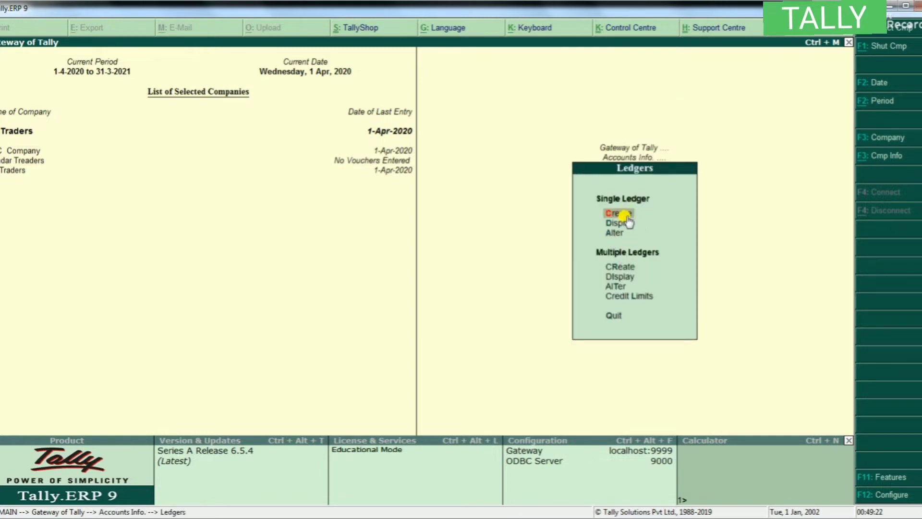
left_click(619, 214)
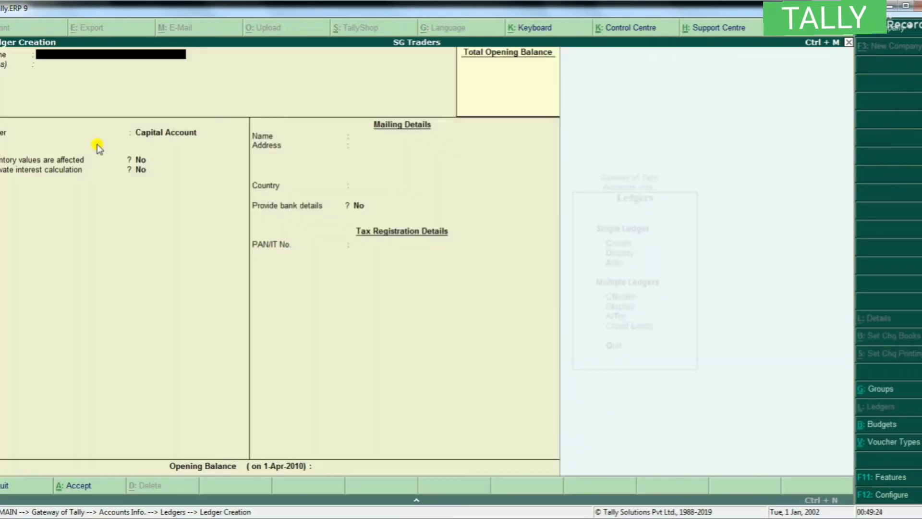
type("Customer f")
key("BackSpace")
type("F")
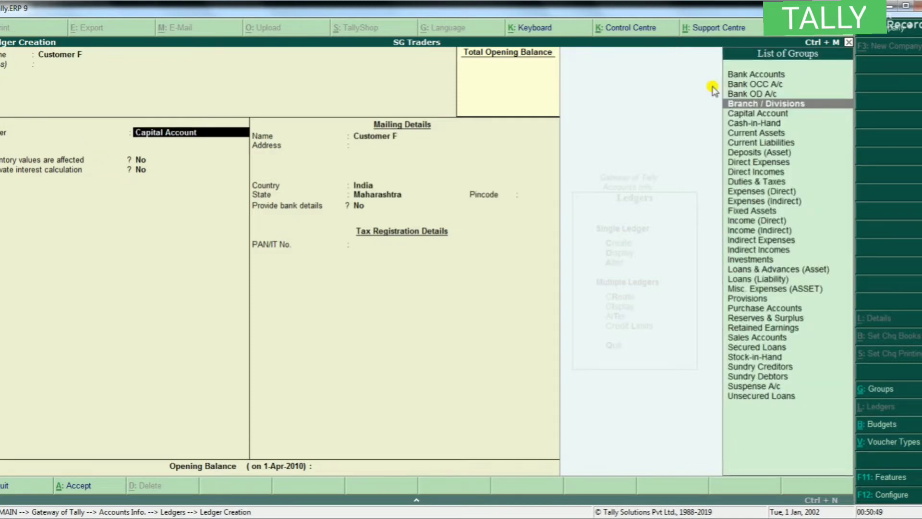
Step: Assign the Customer F ledger to the Sundry Debtors group
key("End")
type("s")
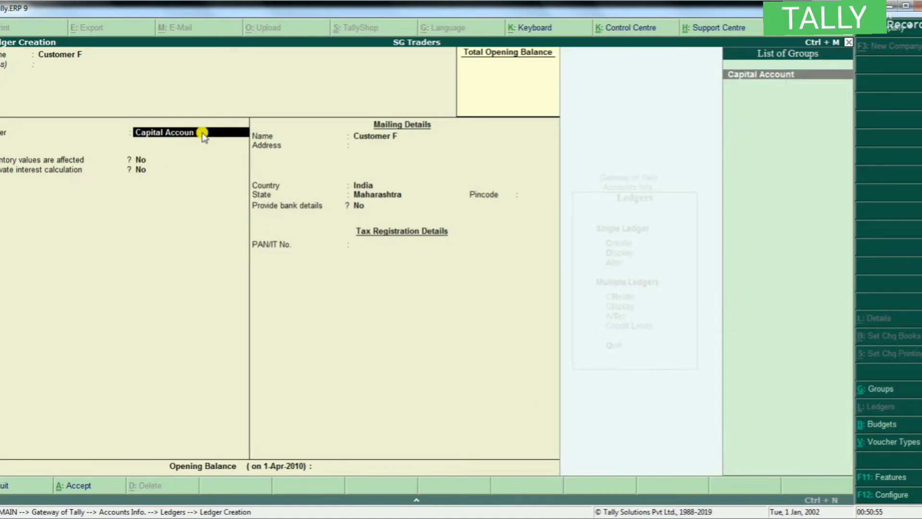
key("BackSpace")
key("BackSpace")
key("BackSpace")
key("BackSpace")
key("BackSpace")
key("BackSpace")
key("BackSpace")
key("BackSpace")
key("BackSpace")
key("BackSpace")
key("BackSpace")
key("BackSpace")
key("BackSpace")
key("BackSpace")
key("BackSpace")
key("BackSpace")
key("BackSpace")
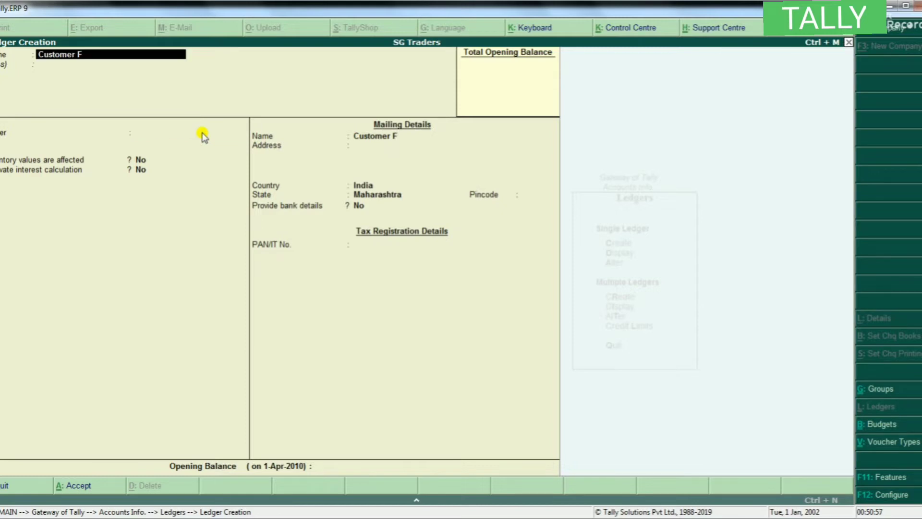
key("Return")
key("Return")
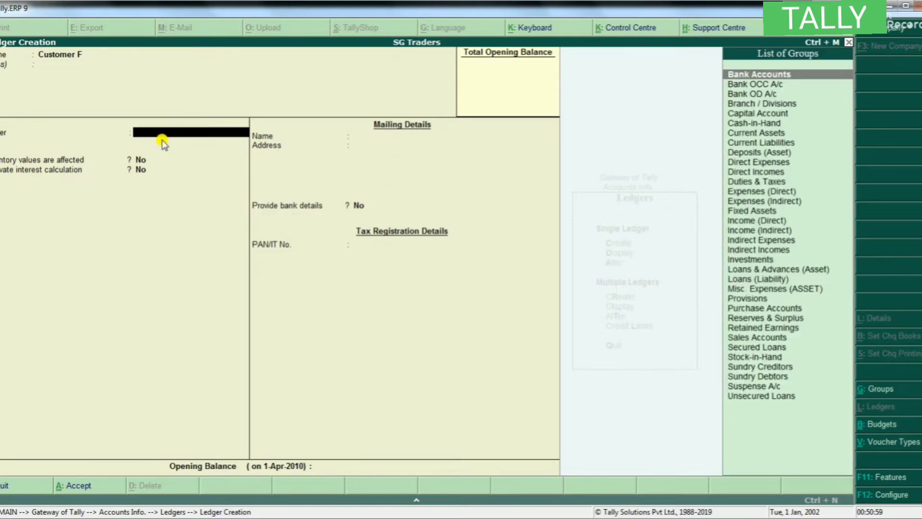
type("S")
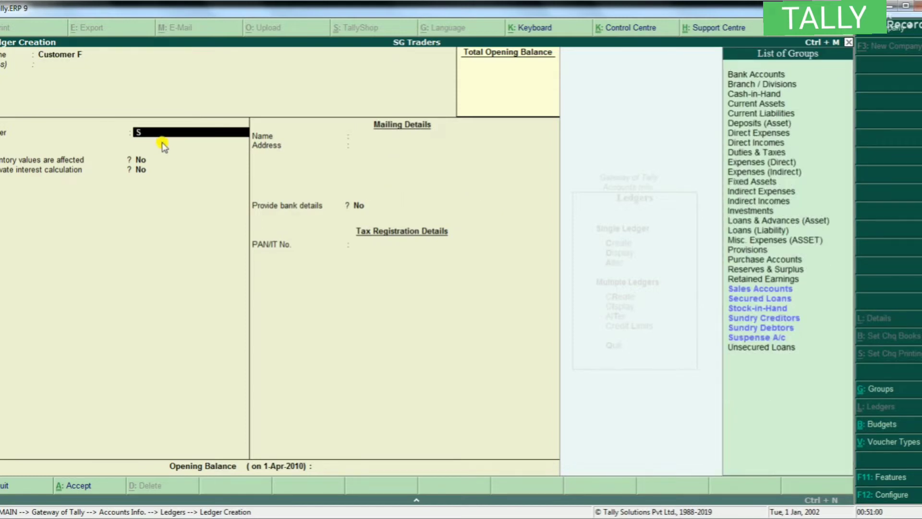
left_click(763, 329)
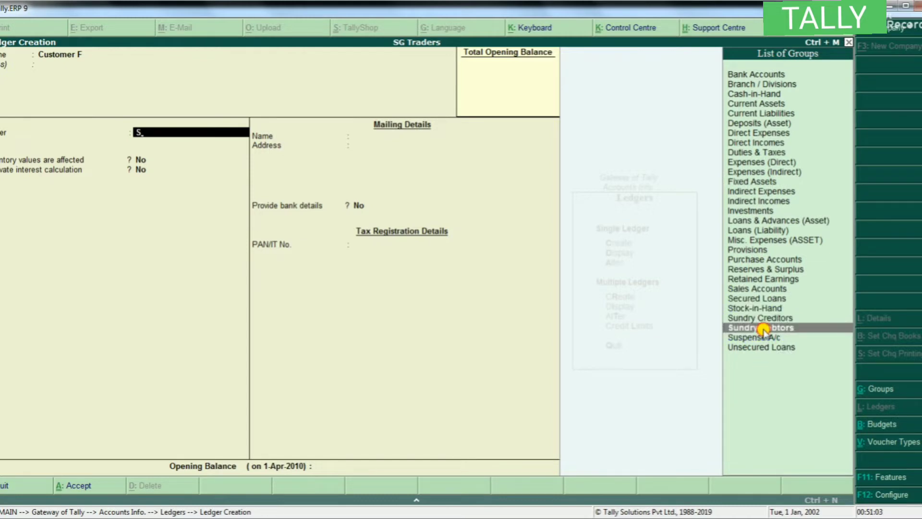
left_click(764, 329)
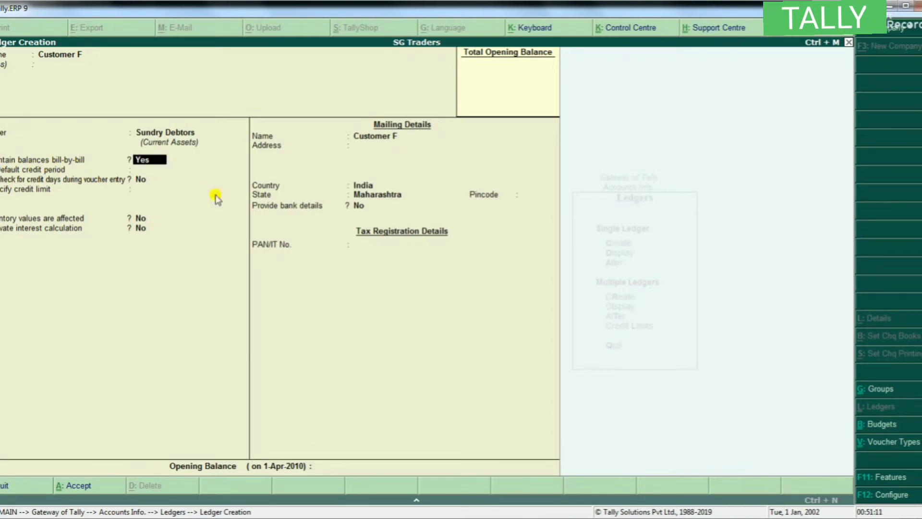
Step: Keep bill-by-bill balances on, leave the default credit period empty and set the ledger's credit limit to 30
key("Return")
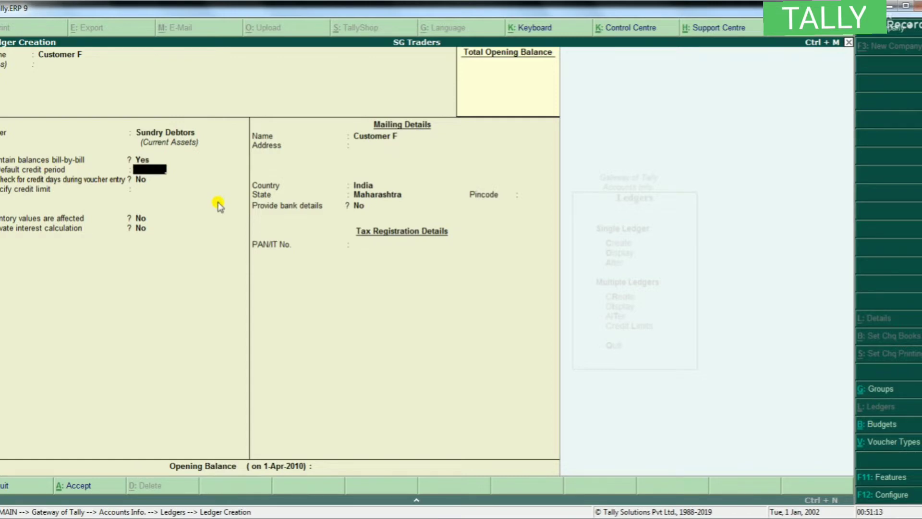
key("Return")
key("Return")
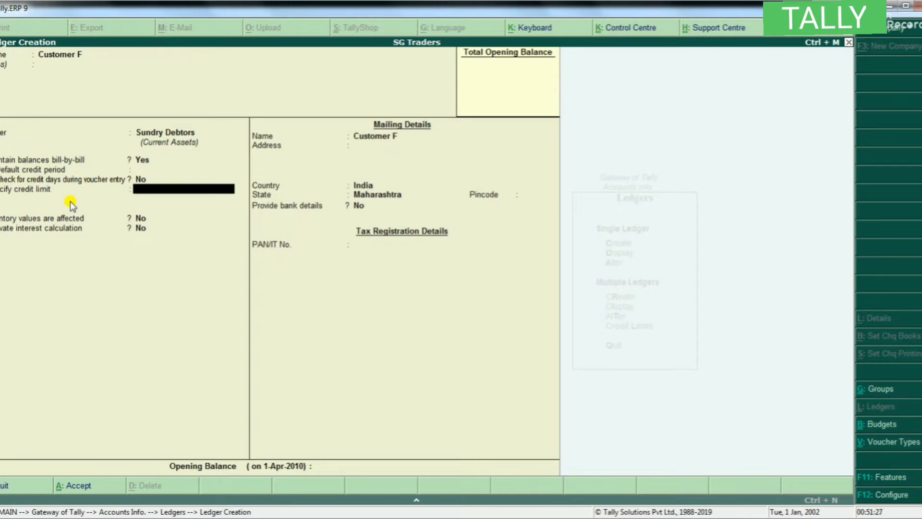
type("30")
key("Return")
key("Return")
key("Return")
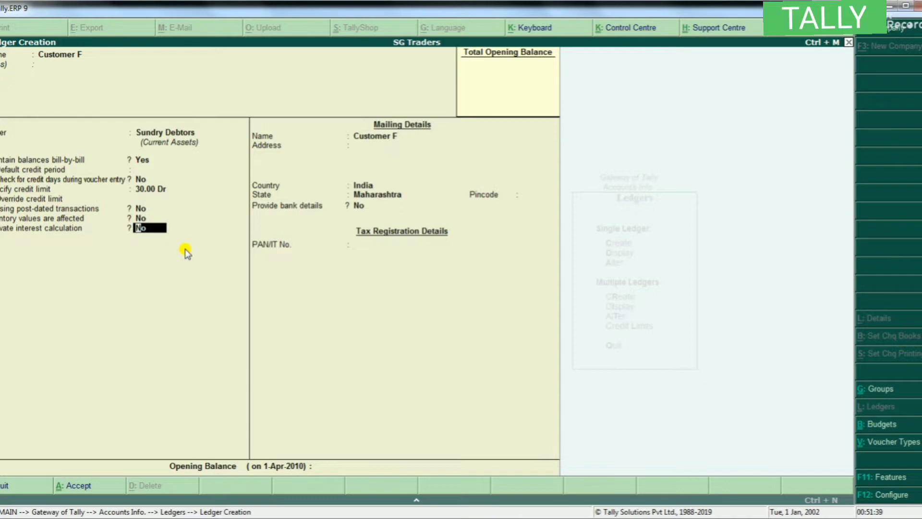
Step: Activate interest calculation for the ledger, calculated transaction by transaction, with parameters overridable for each transaction
type("y")
key("Return")
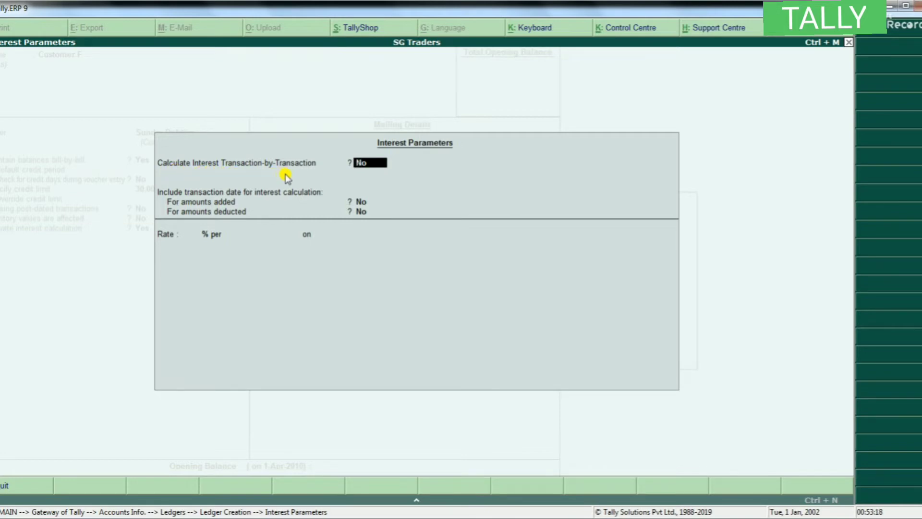
type("y")
key("Return")
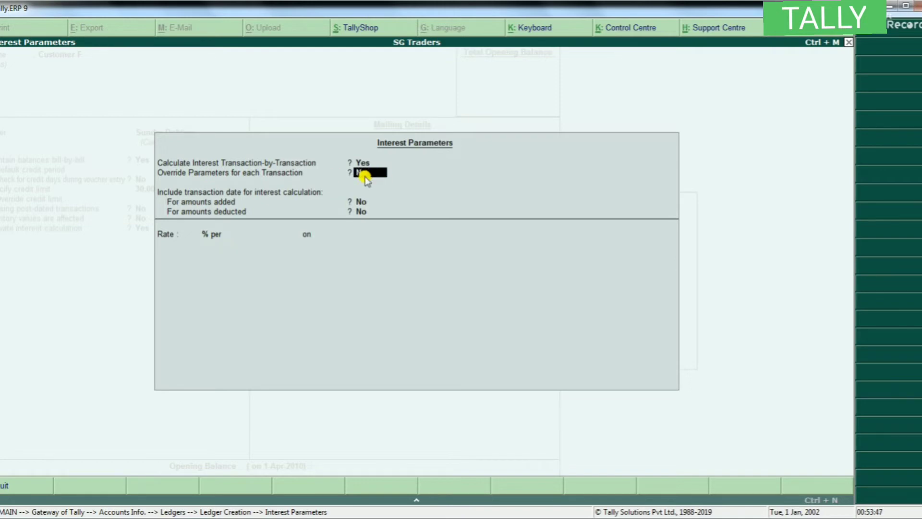
key("y")
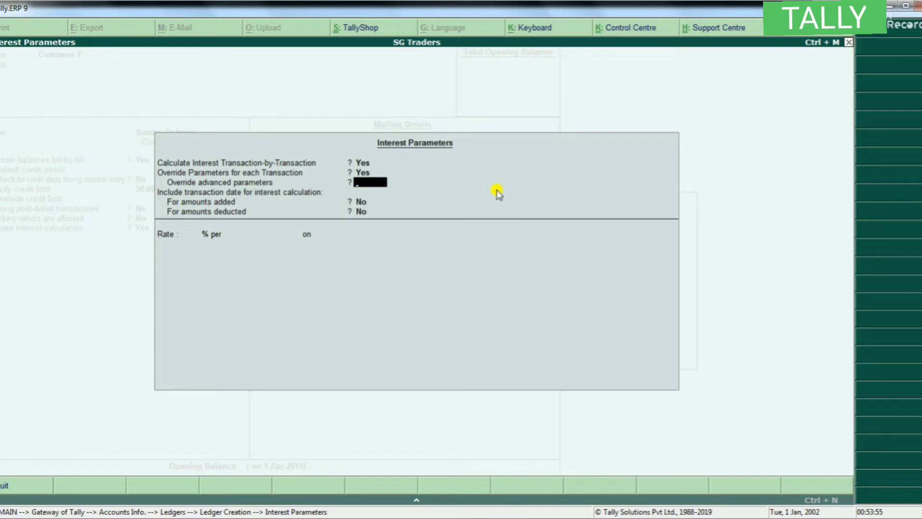
Step: Set the ledger's interest rate to 15 % per 365-Day Year
left_click(187, 237)
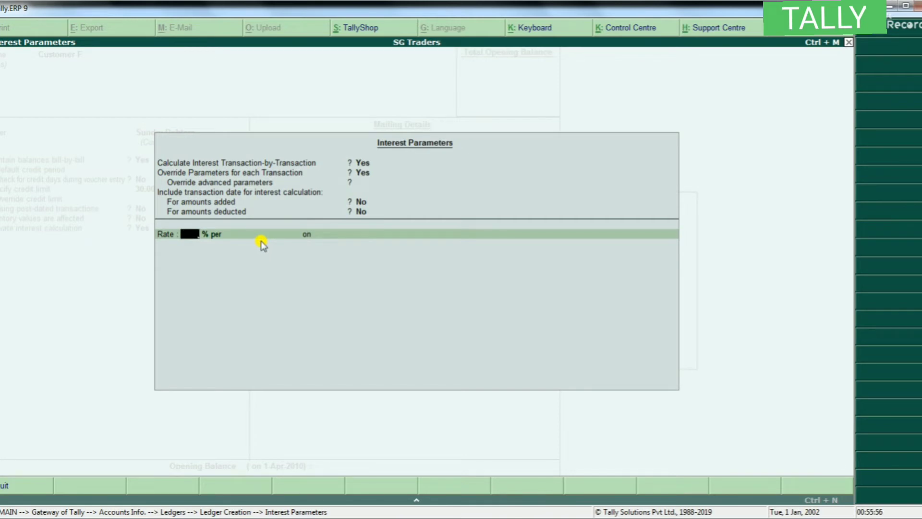
type("15")
key("Return")
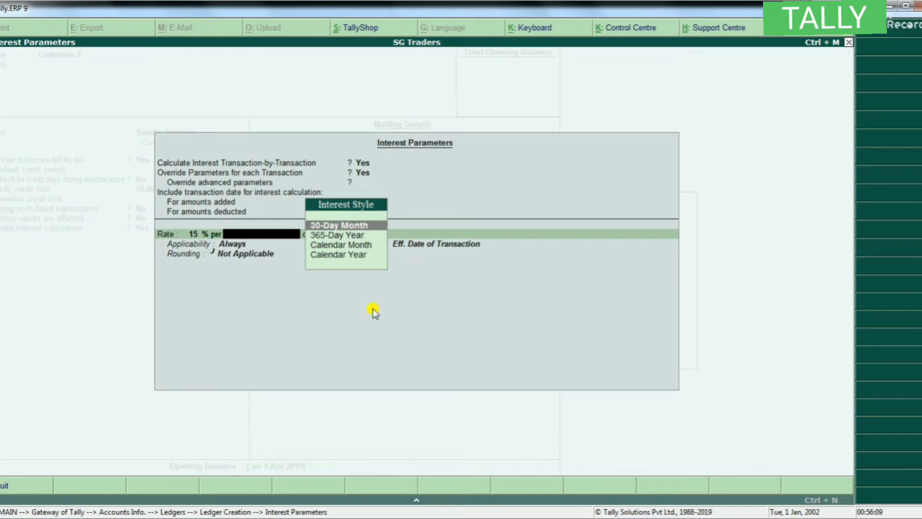
key("Down")
key("Return")
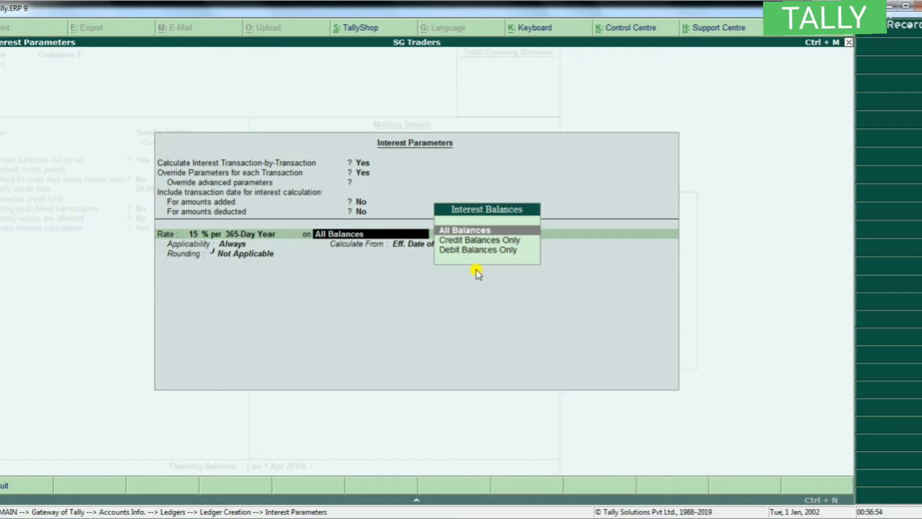
Step: Charge the interest on Debit Balances Only, with applicability Always and calculation from Due Date of Invoice/Ref
left_click(468, 250)
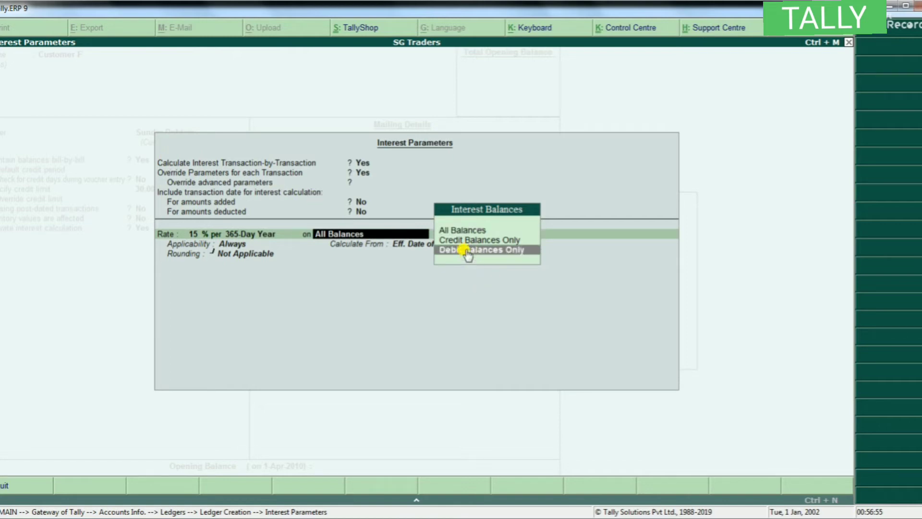
left_click(468, 251)
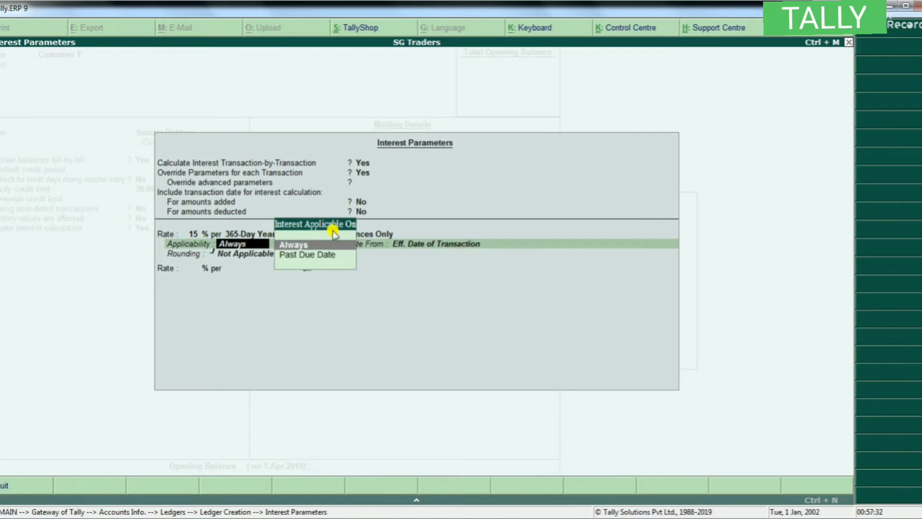
left_click(293, 245)
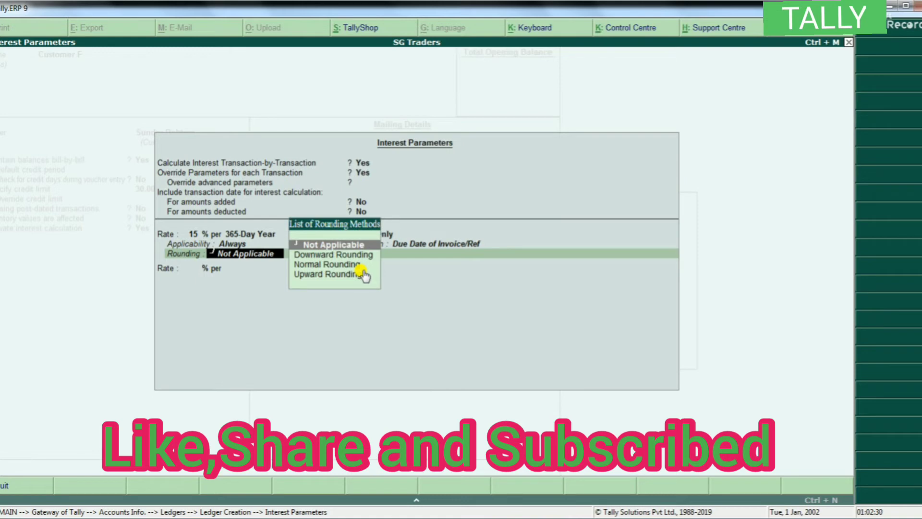
left_click(329, 263)
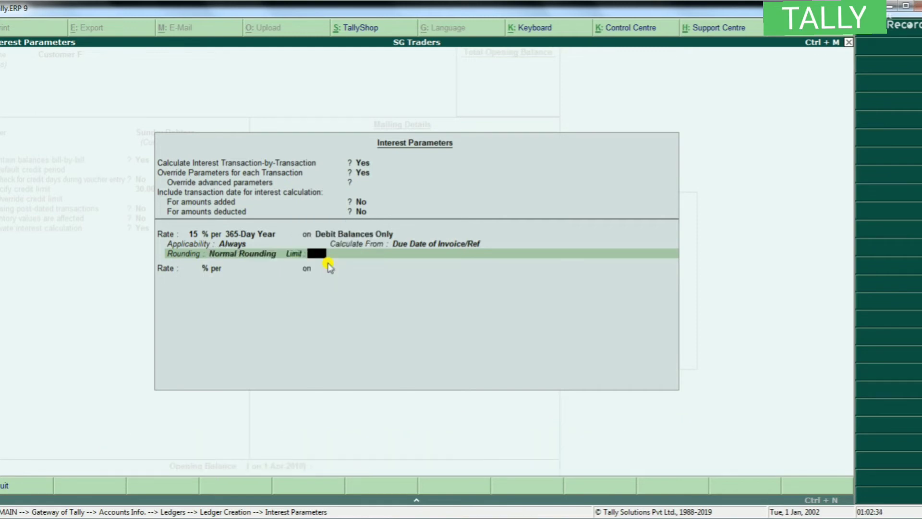
type("1")
key("BackSpace")
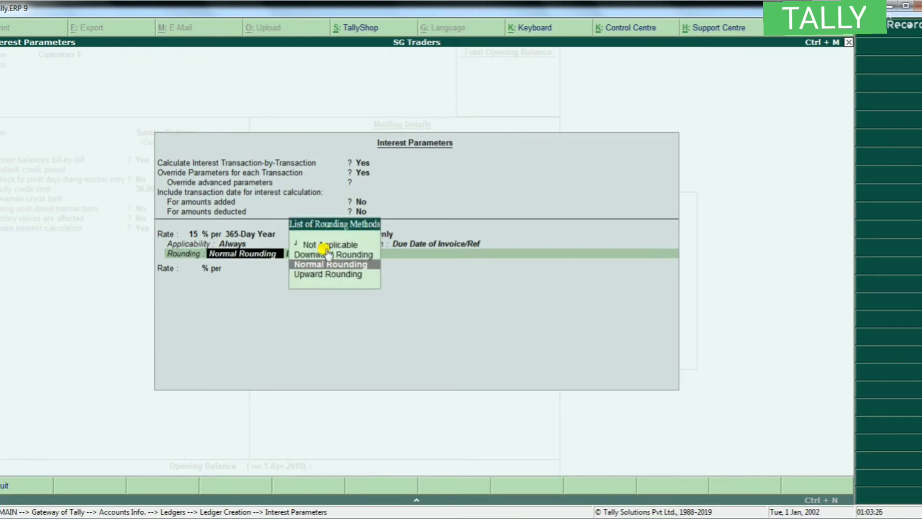
Step: Set the interest rounding to Not Applicable, allow advanced parameters to be overridden, and accept the interest parameters
left_click(326, 243)
left_click(328, 245)
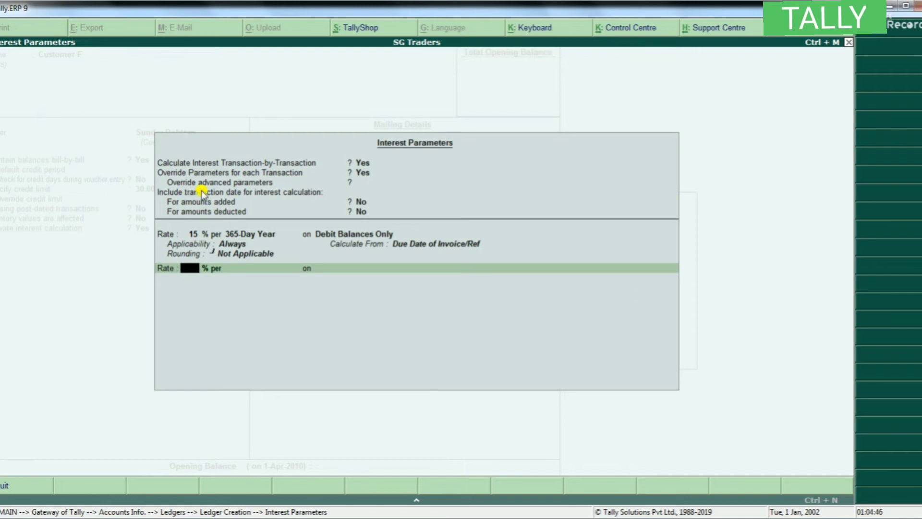
left_click(240, 186)
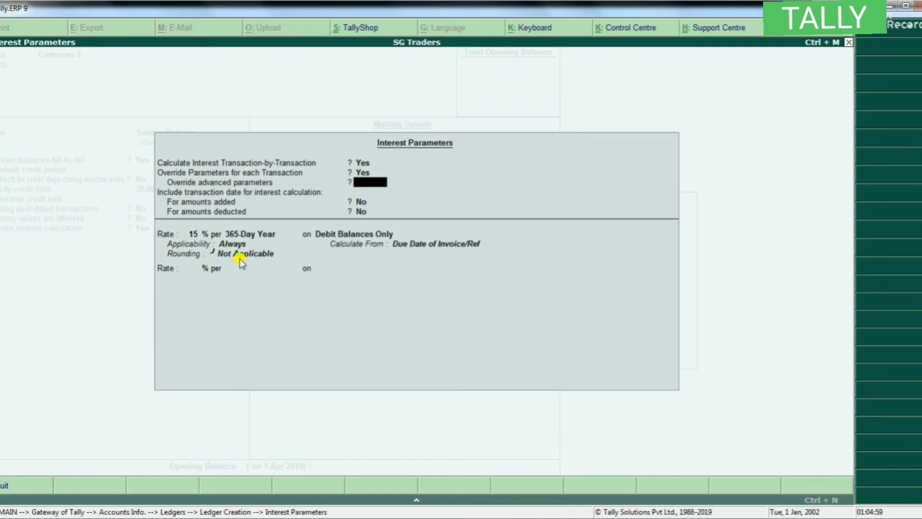
type("y")
key("Return")
key("Return")
key("Return")
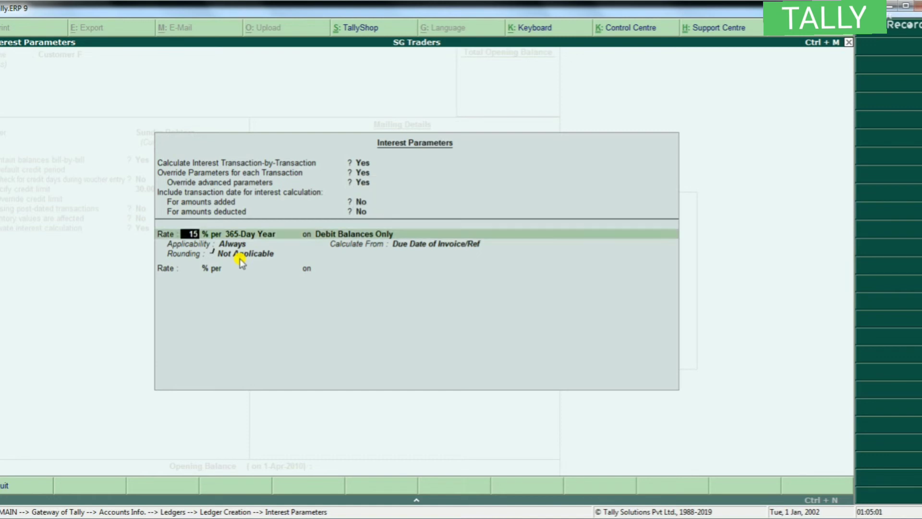
key("Return")
key("Return")
key("Return")
key("Return")
key("Return")
key("Return")
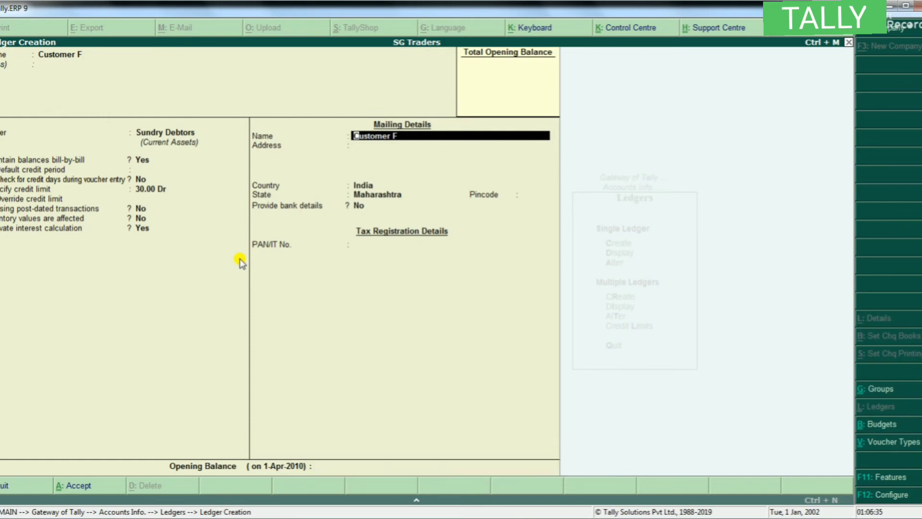
Step: Keep the default mailing details with India and Maharashtra, leave bank details off, and save the Customer F ledger
key("Return")
key("Return")
key("Return")
key("Return")
key("Return")
key("Return")
key("Return")
key("Return")
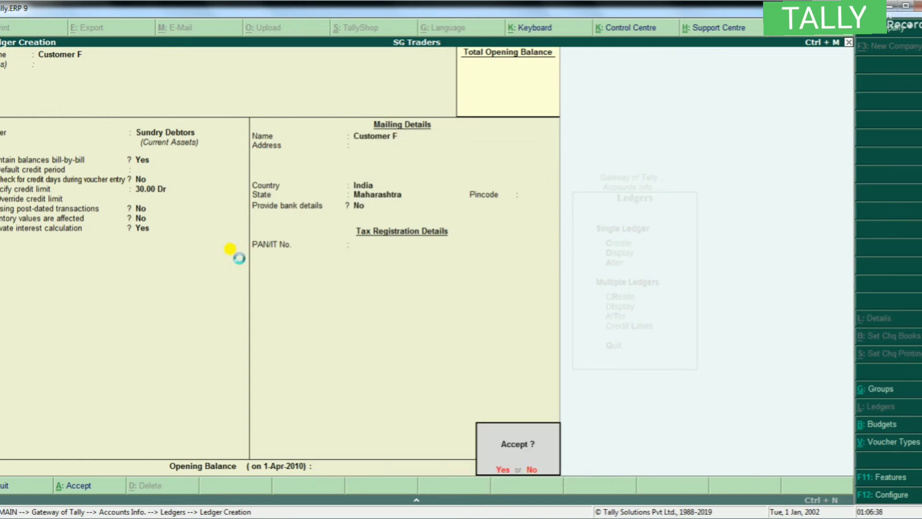
key("Return")
Step: Quit ledger creation back to the Gateway of Tally and dismiss the Windows color scheme message
key("Escape")
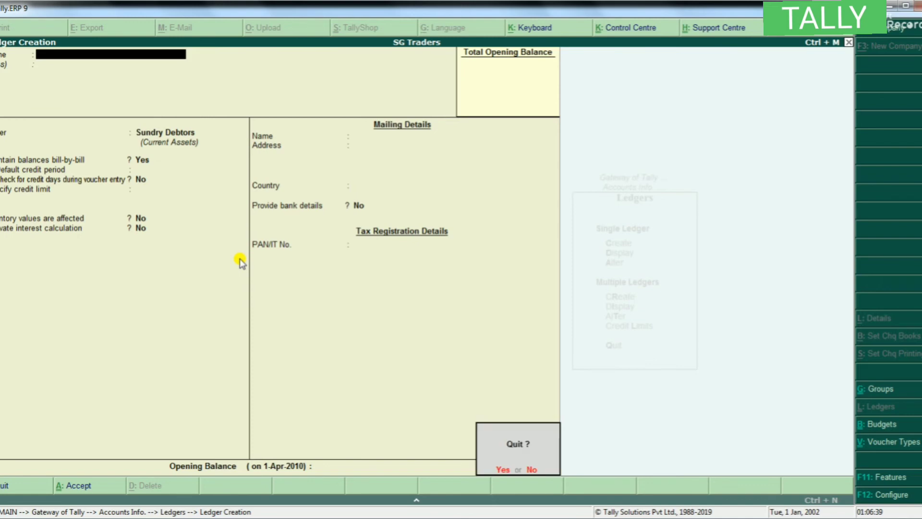
key("Return")
key("Escape")
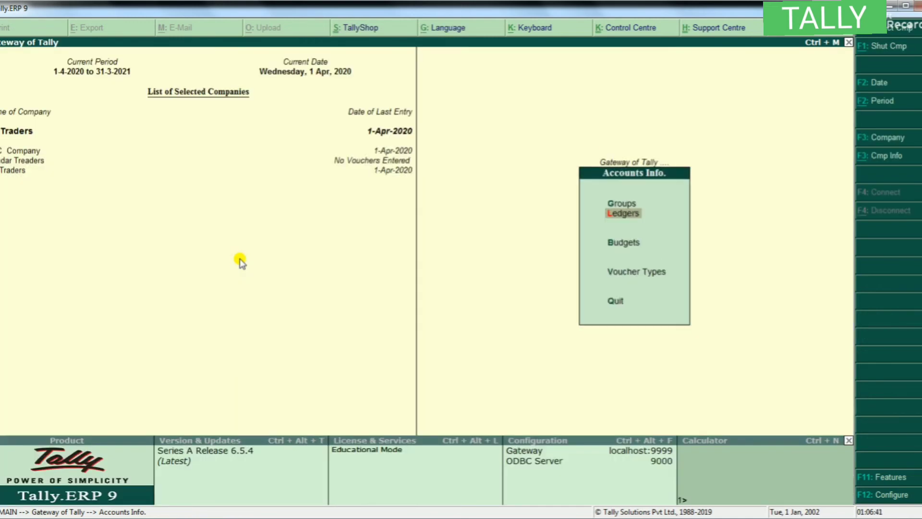
key("Escape")
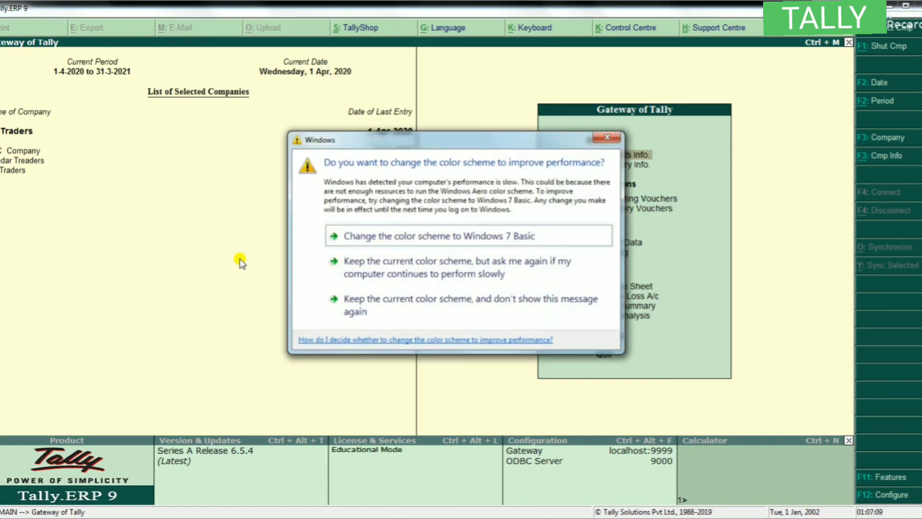
left_click(608, 138)
Step: Start a sales voucher in Accounting Vouchers and give it reference number 77
key("Down")
key("Down")
key("Return")
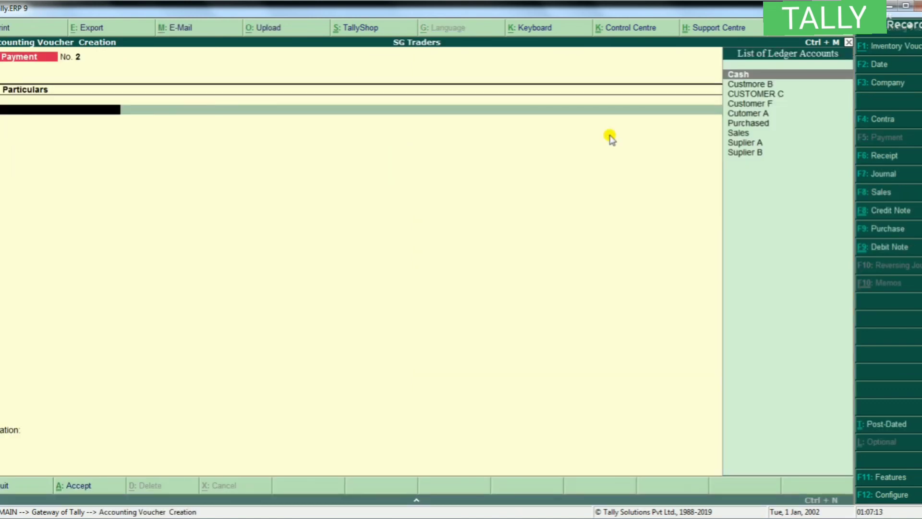
key("F8")
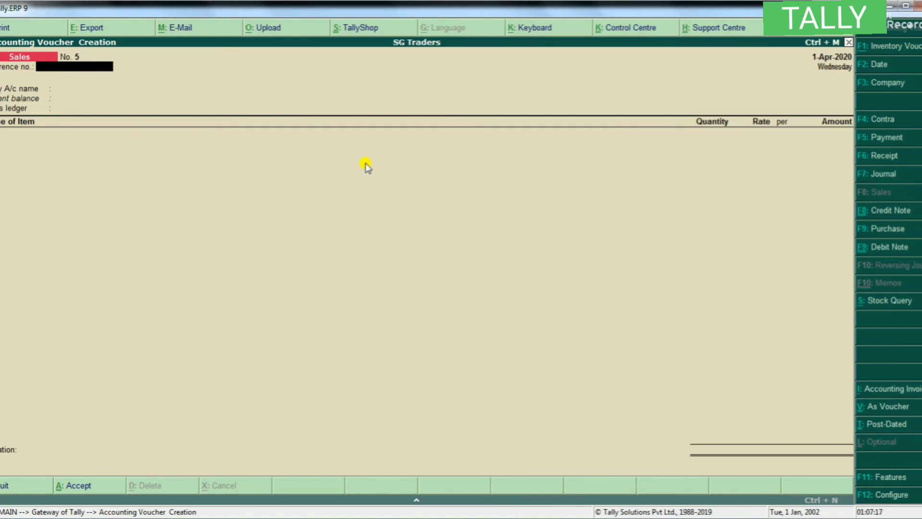
type("77")
key("Return")
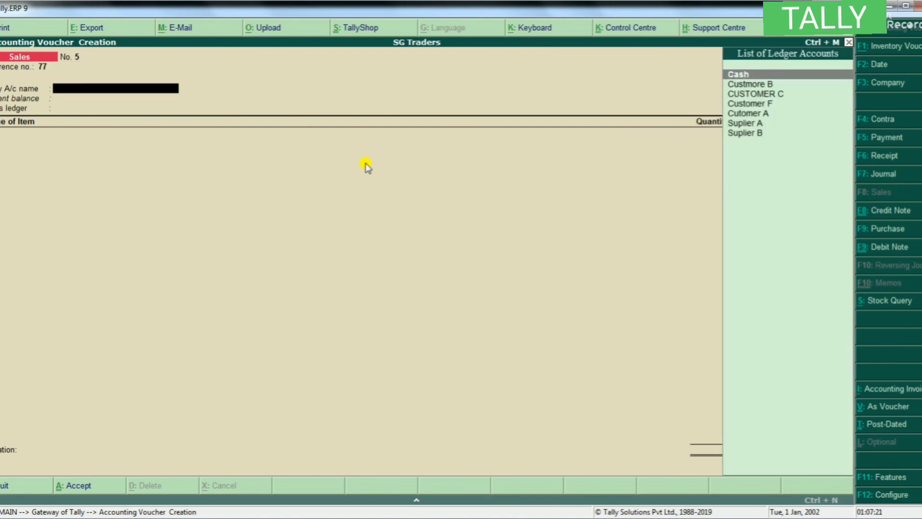
Step: Choose Customer F as the voucher's party account and accept the party details, leaving despatch and order details empty
key("Down")
key("Down")
key("Down")
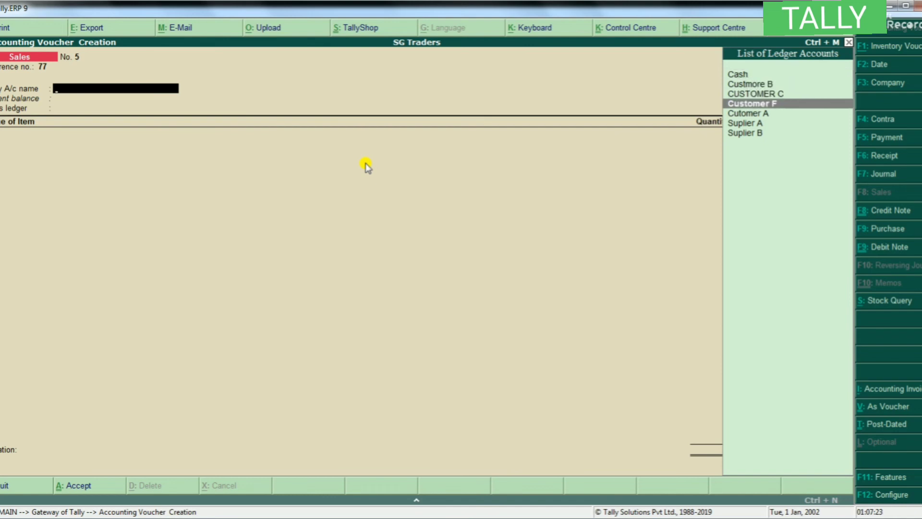
key("Return")
key("Return")
key("Return")
key("Return")
key("Return")
key("Return")
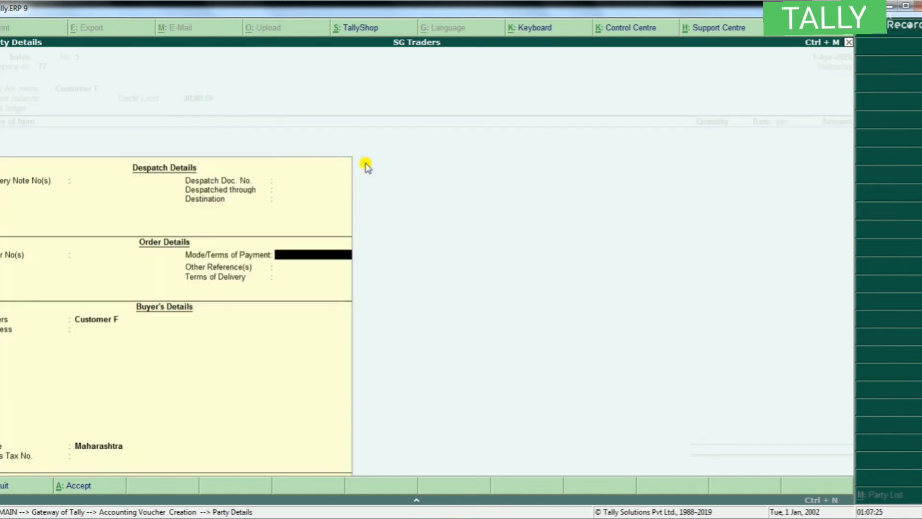
key("Return")
key("Return")
key("Return")
key("Return")
key("Return")
key("Return")
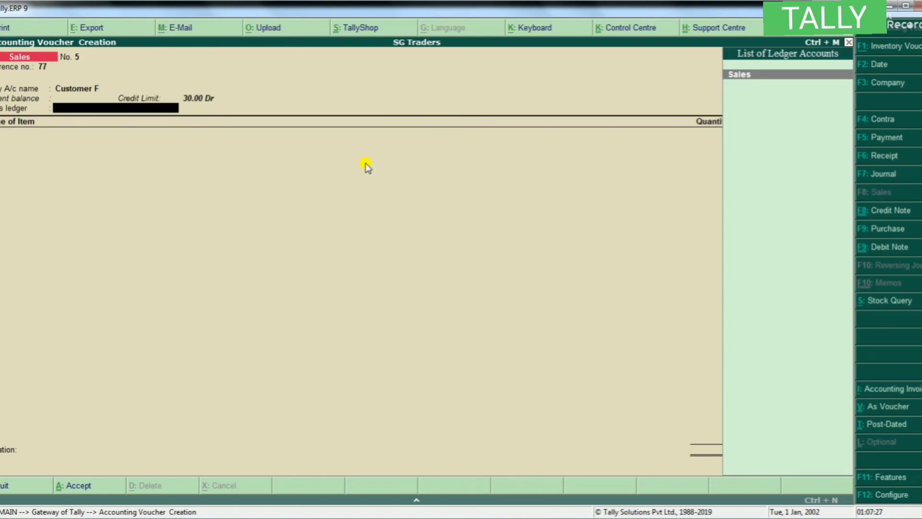
Step: Enter 100 kg of RICE at 25.00 per kg under the Sales ledger and finish the item list
key("Return")
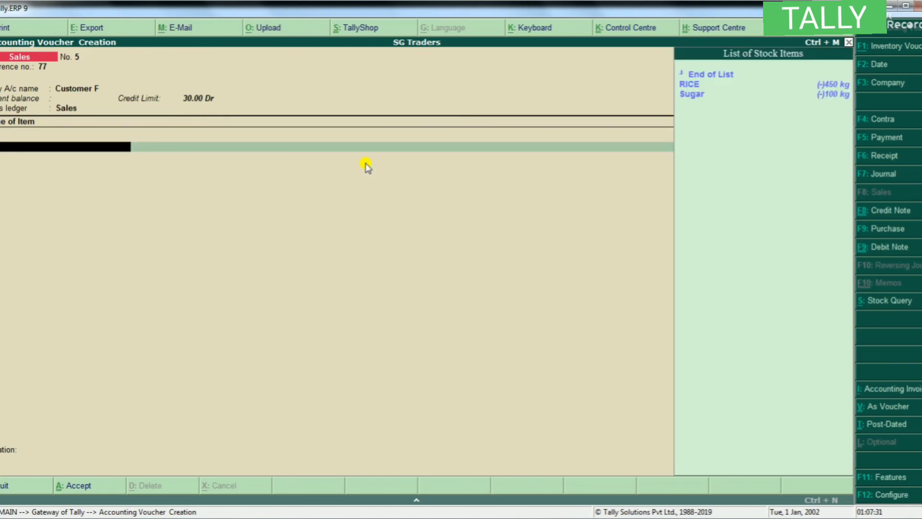
key("Return")
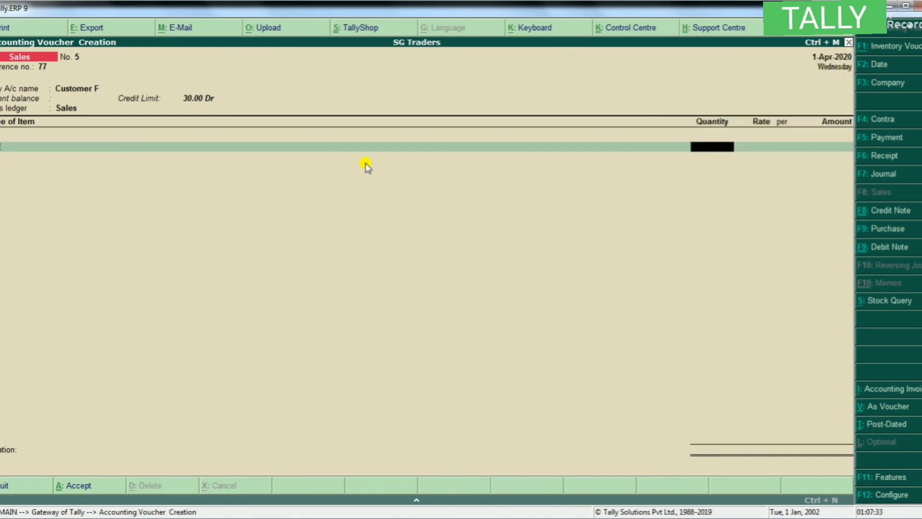
type("100")
key("Return")
key("Return")
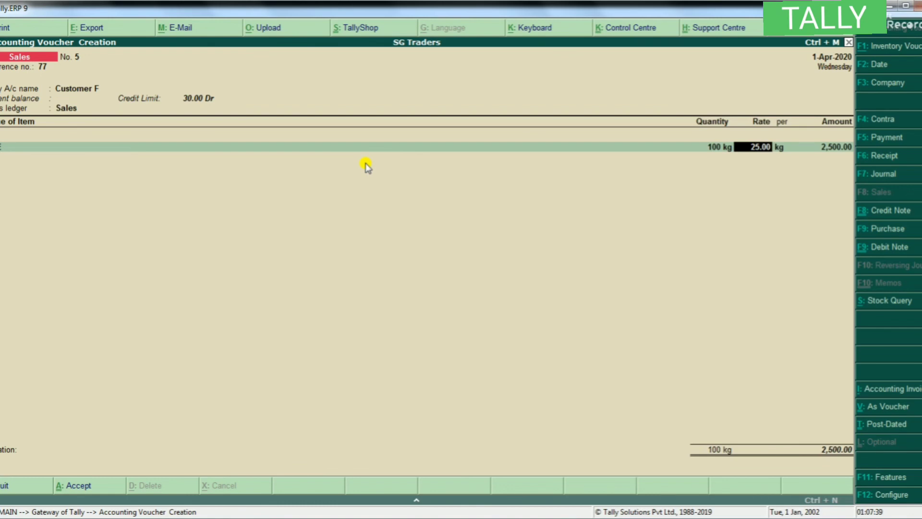
key("Return")
key("Return")
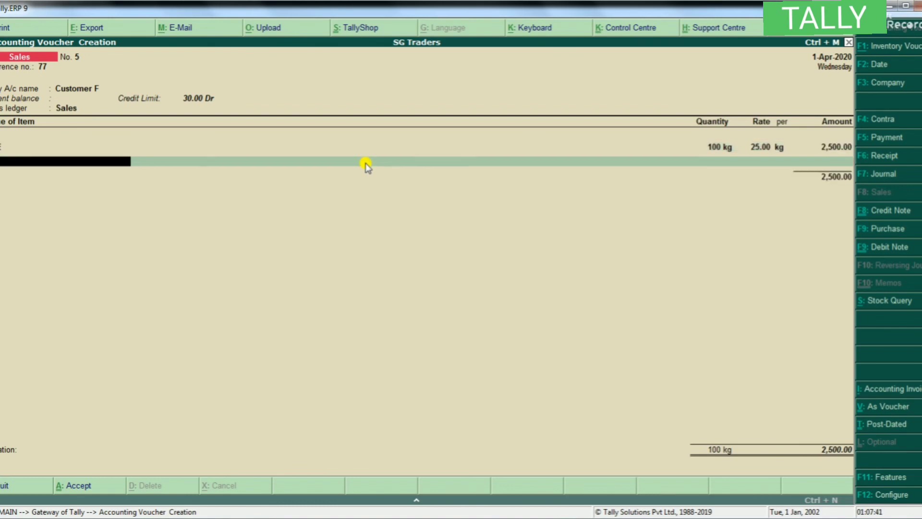
key("Return")
key("Return")
key("Return")
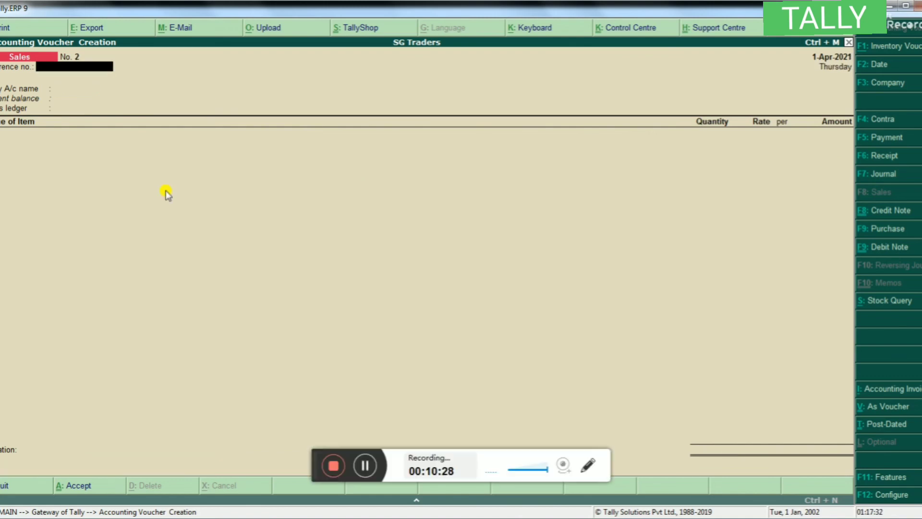
Step: Leave the blank sales voucher and view the Interest Payable report among the interest calculation statements
key("Escape")
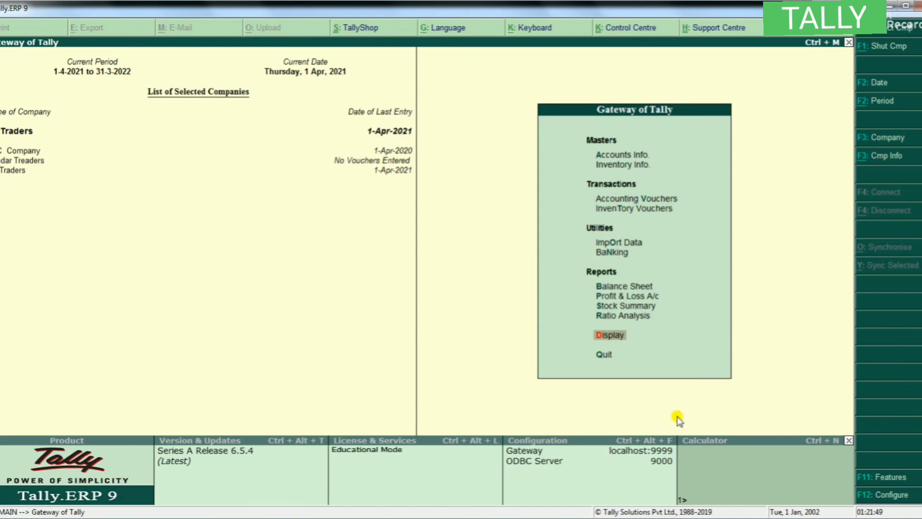
left_click(610, 335)
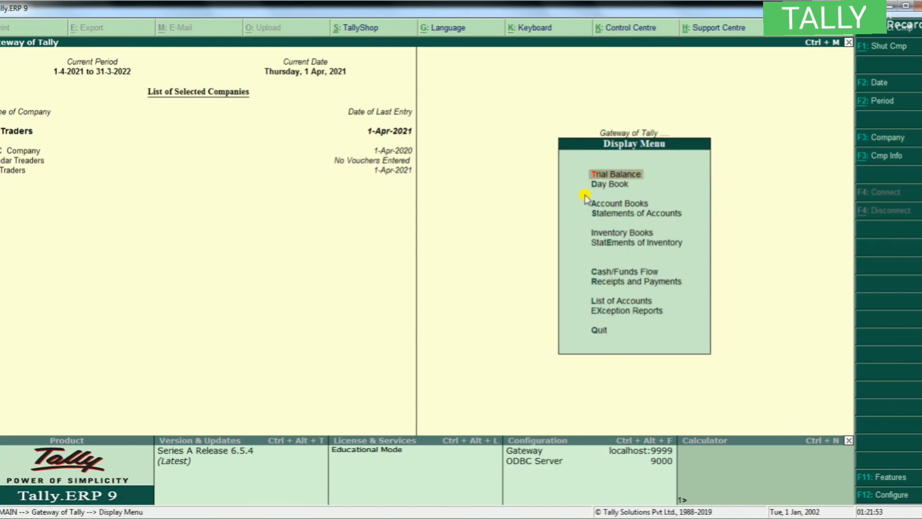
left_click(614, 214)
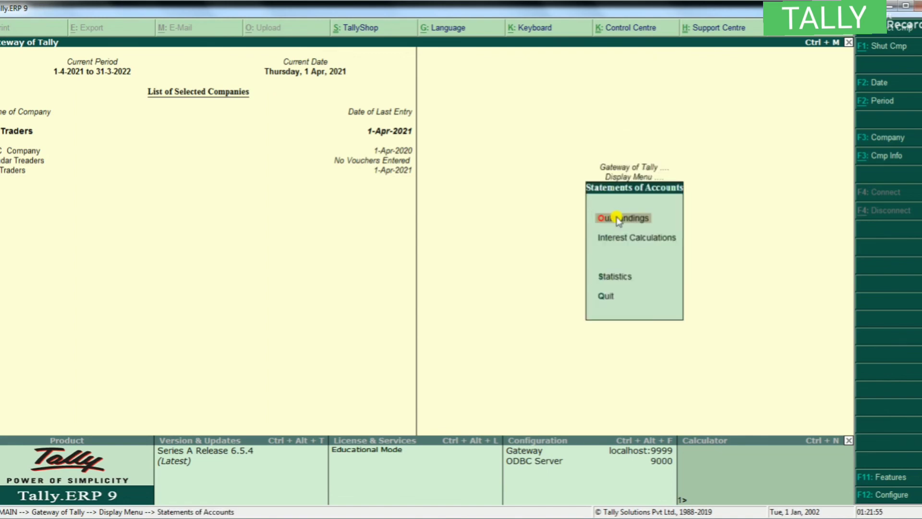
left_click(643, 240)
left_click(630, 243)
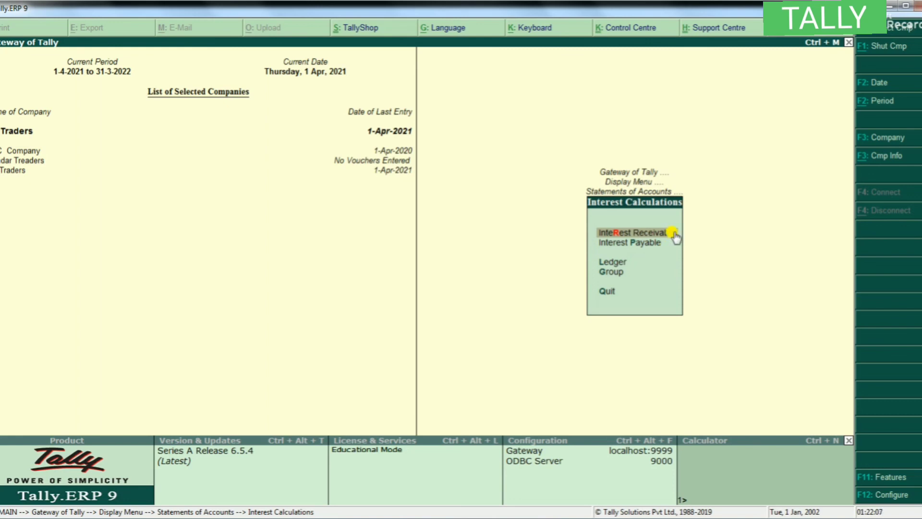
left_click(620, 244)
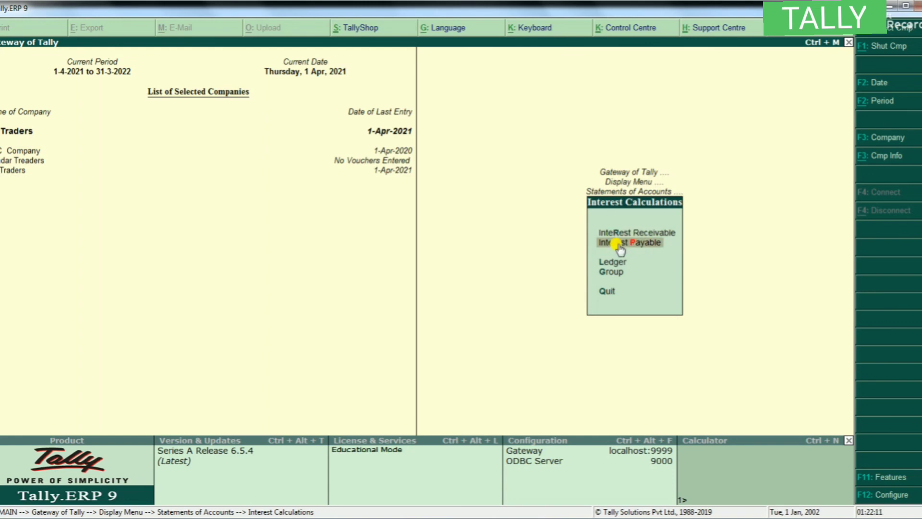
left_click(619, 245)
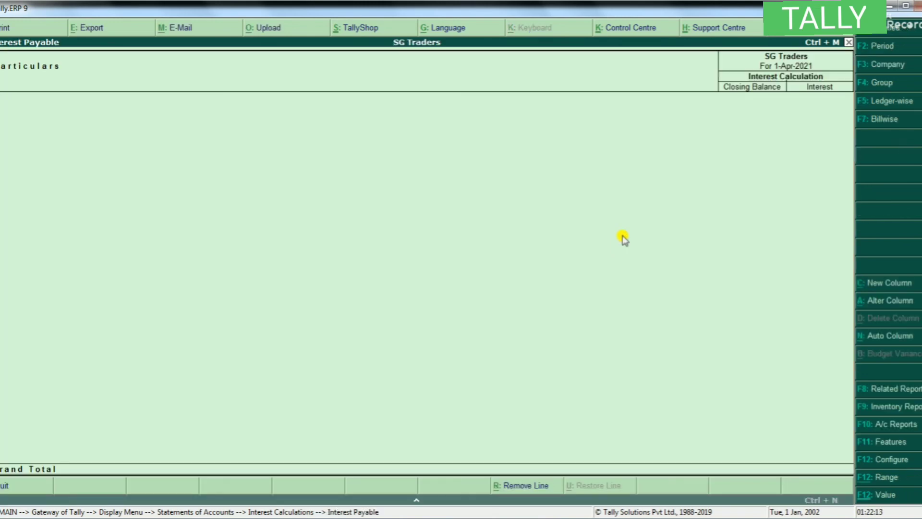
key("Escape")
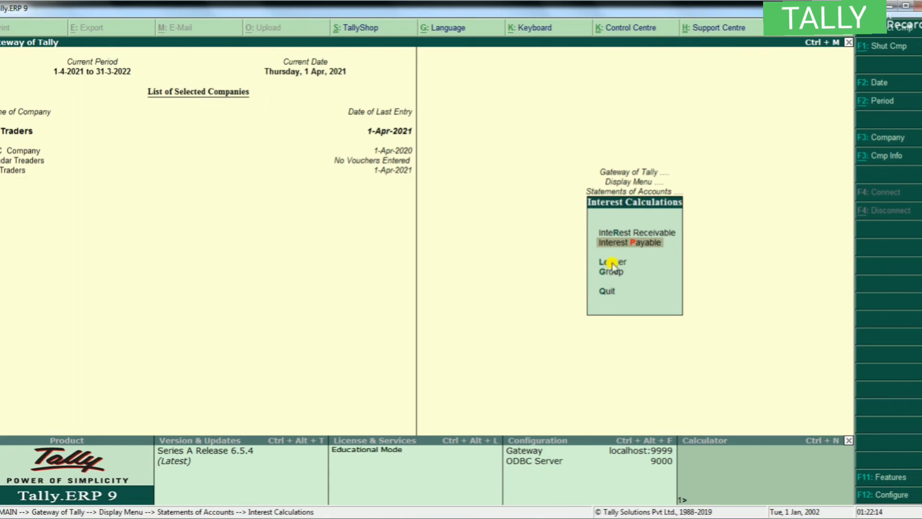
Step: View the ledger interest calculation report for Customer F
left_click(610, 263)
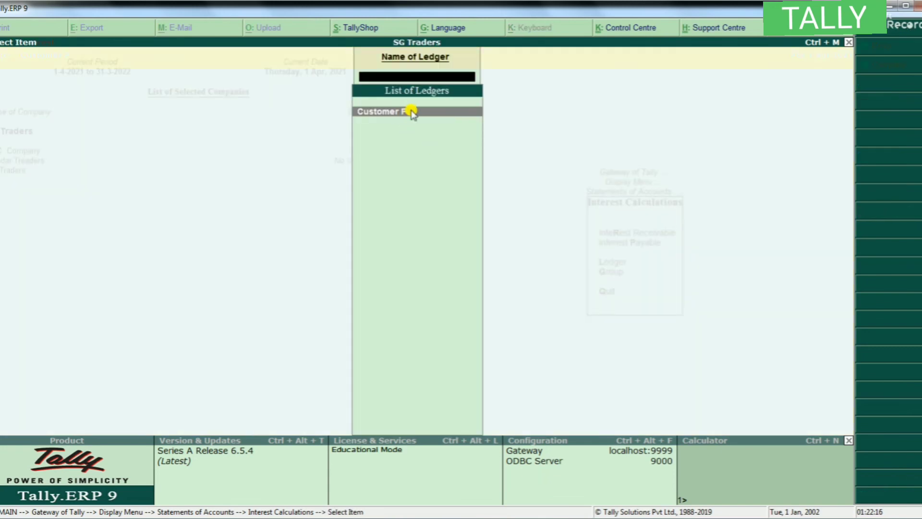
left_click(409, 112)
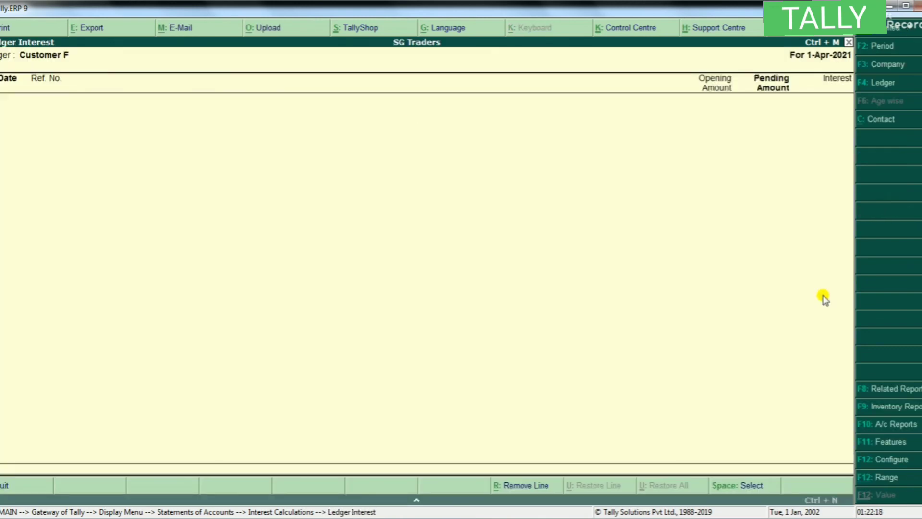